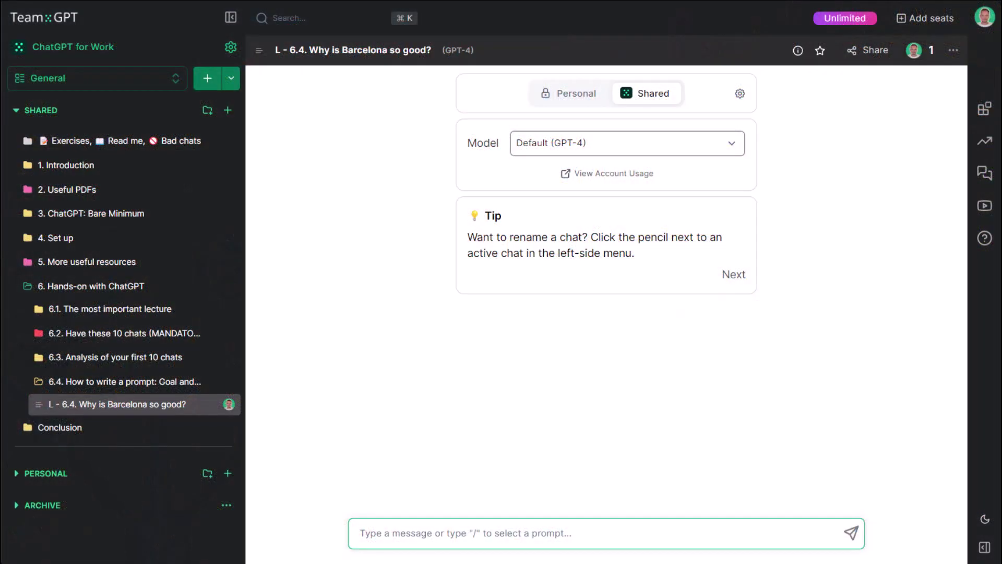
# Ask 'Why is Barcelona so good?', then clarify 'I mean... Barcelona the city.'.
pyautogui.write('Why is Barcel')
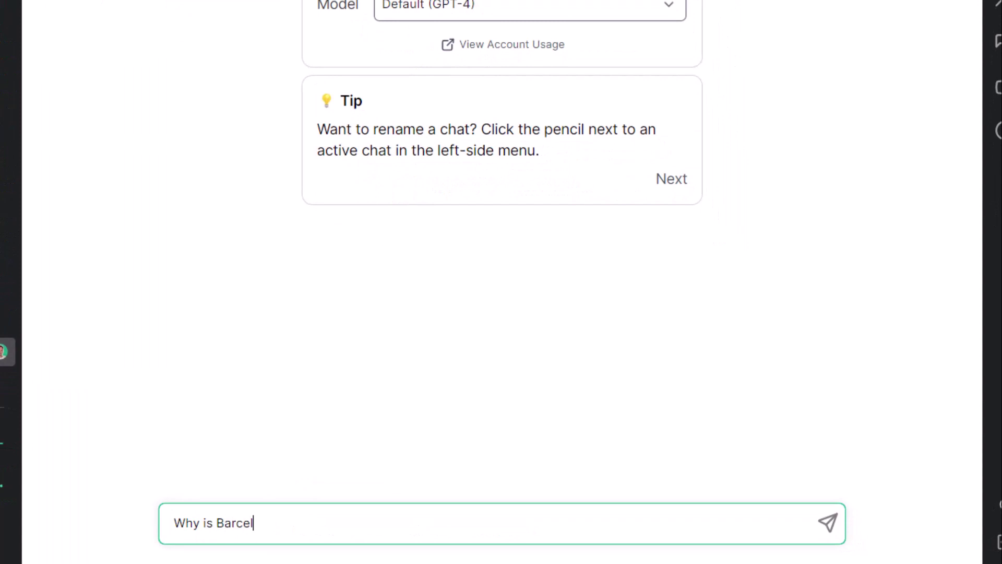
pyautogui.write('ona so good?')
pyautogui.press('Return')
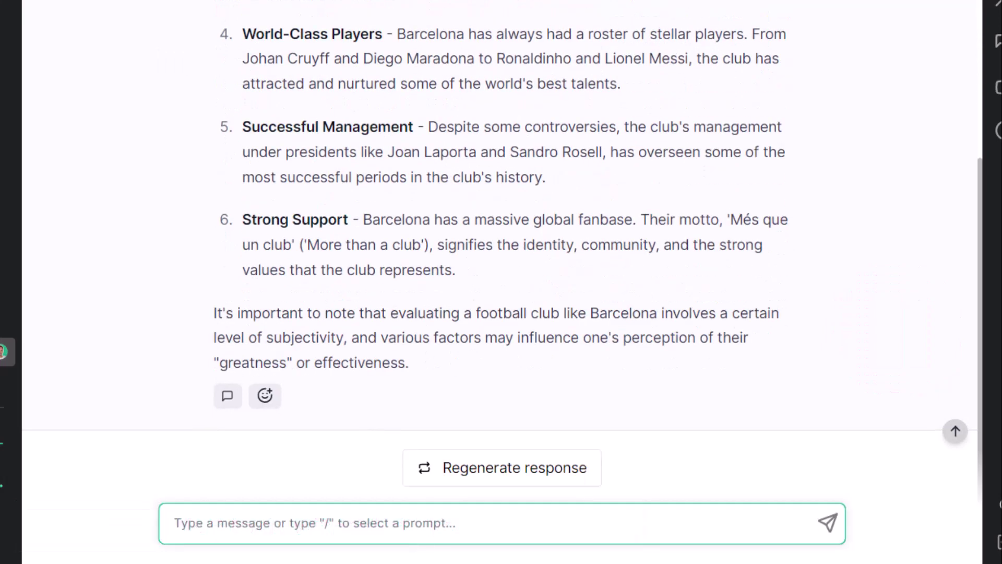
pyautogui.write('I mean... Barcelona the city.')
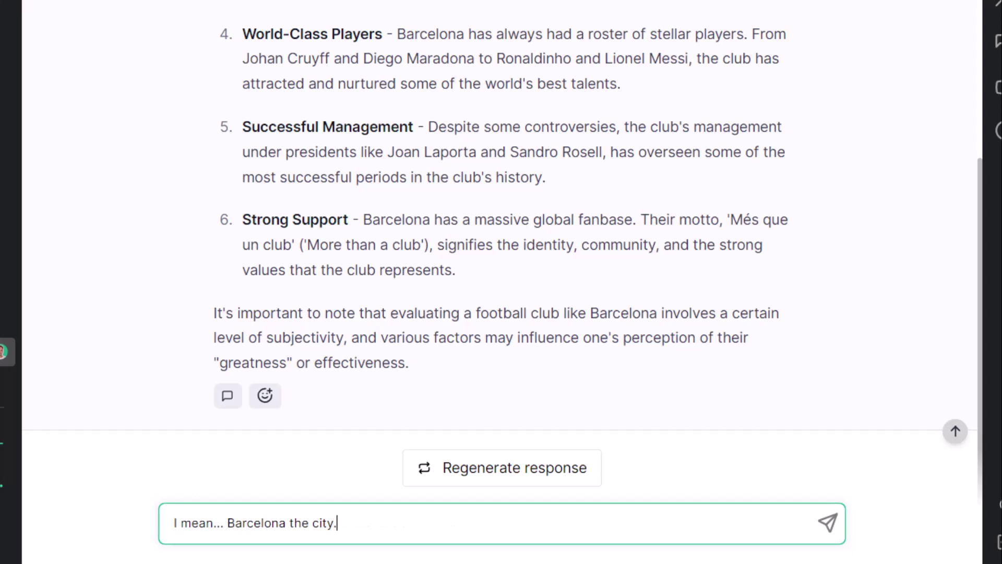
pyautogui.press('Return')
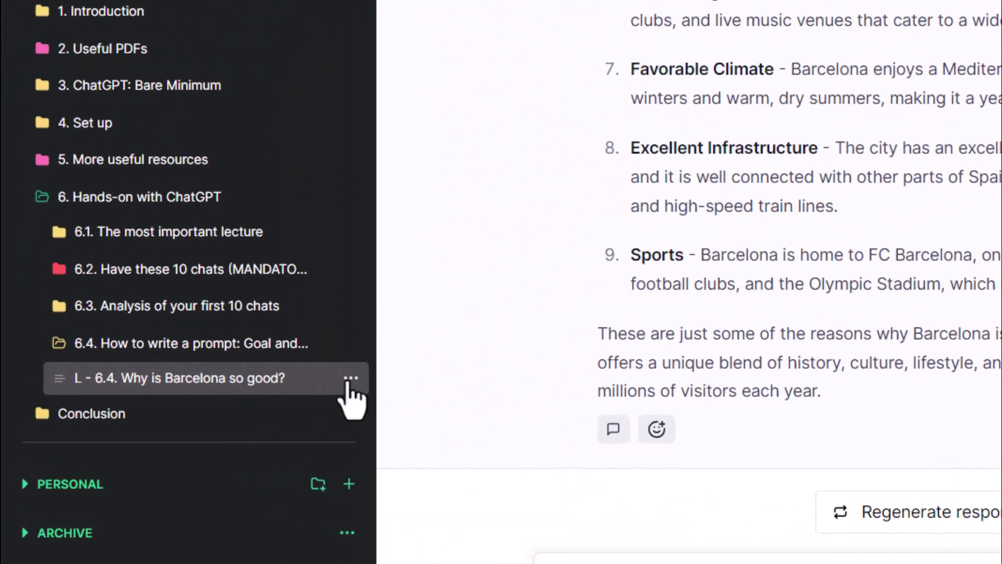
# Rename the Barcelona chat to append the 🚫 bad-chat emoji to its name.
pyautogui.click(229, 404)
pyautogui.click(286, 201)
pyautogui.write('🚫')
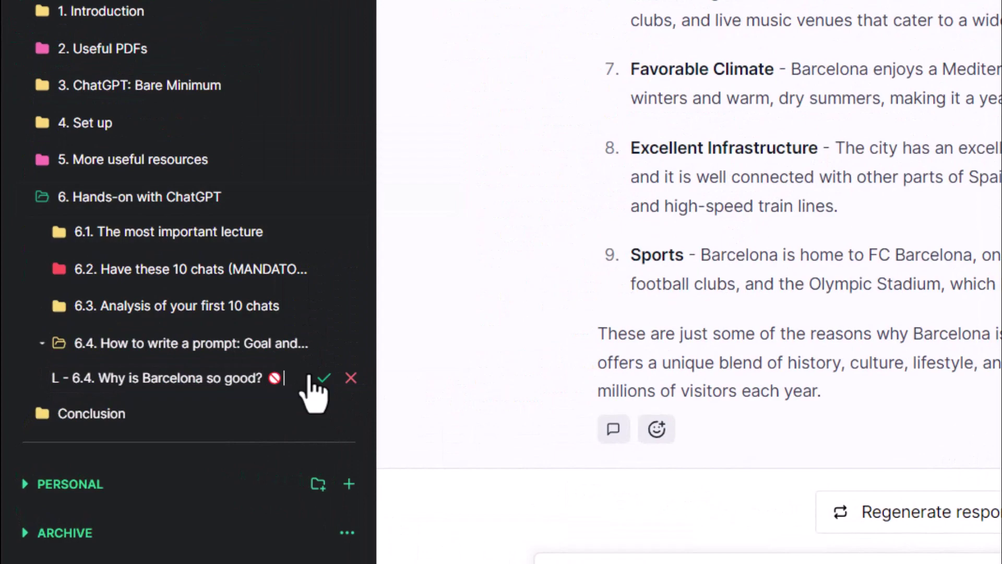
pyautogui.click(324, 379)
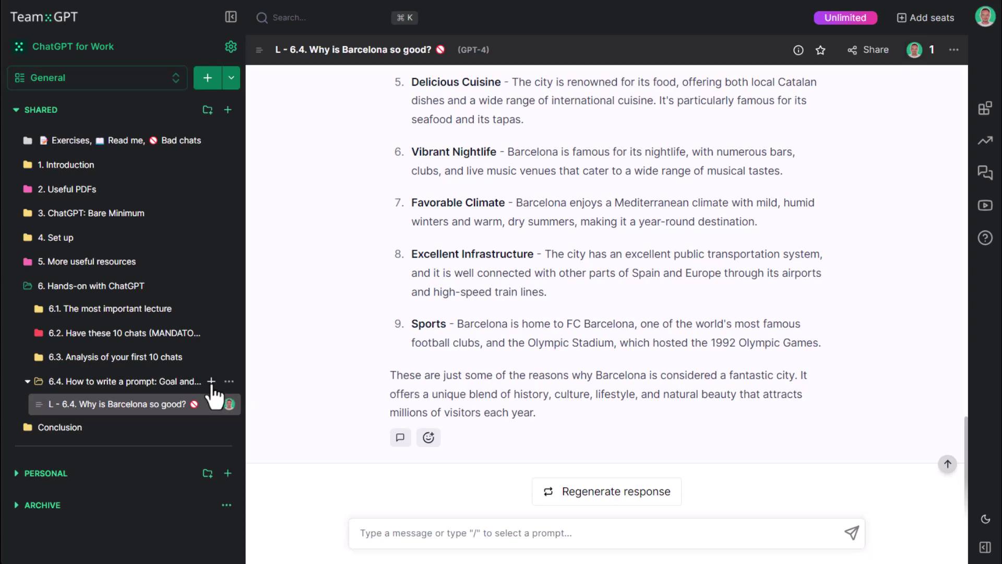
# In a new folder 6.4 chat, ask why the city of Barcelona is so good, citing its architecture and urban planning.
pyautogui.click(211, 381)
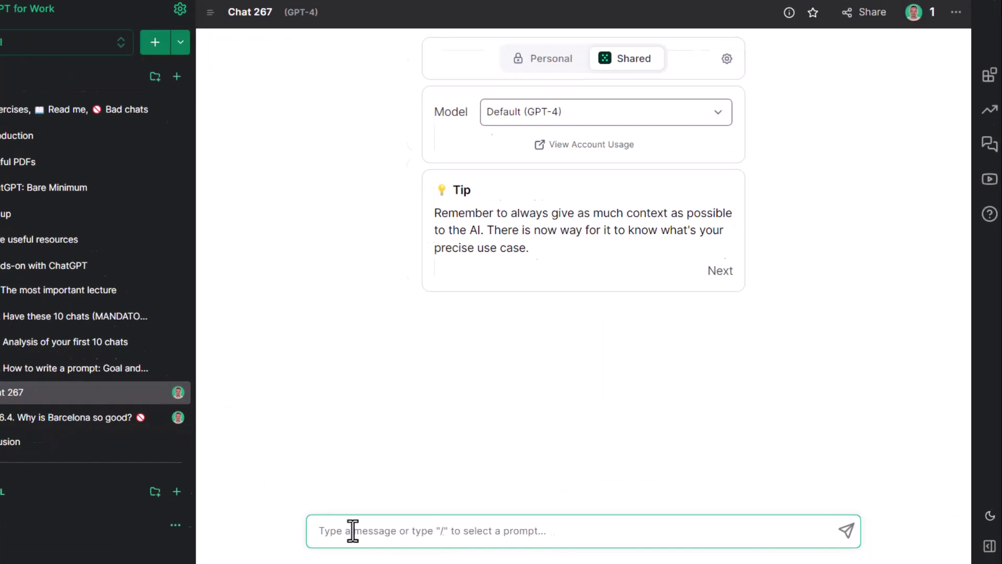
pyautogui.write('Why is the c')
pyautogui.write('ity of Ba')
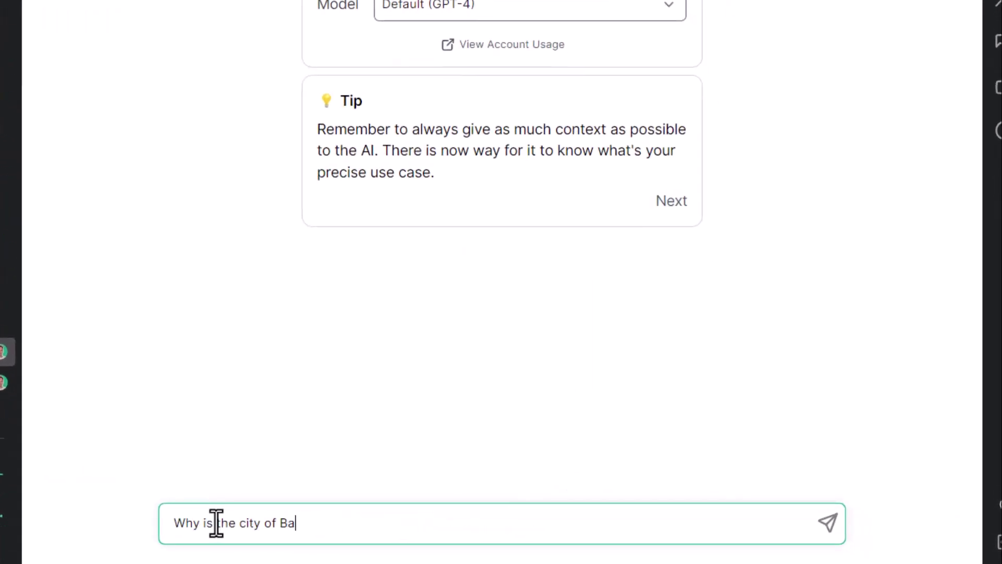
pyautogui.write('rcelona so good? I ')
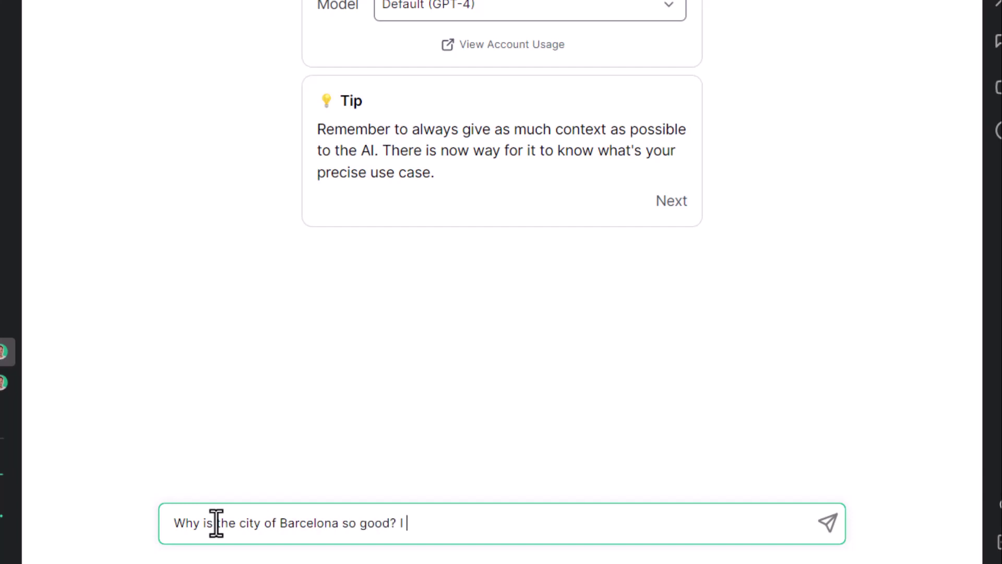
pyautogui.write('really love the architecture and u')
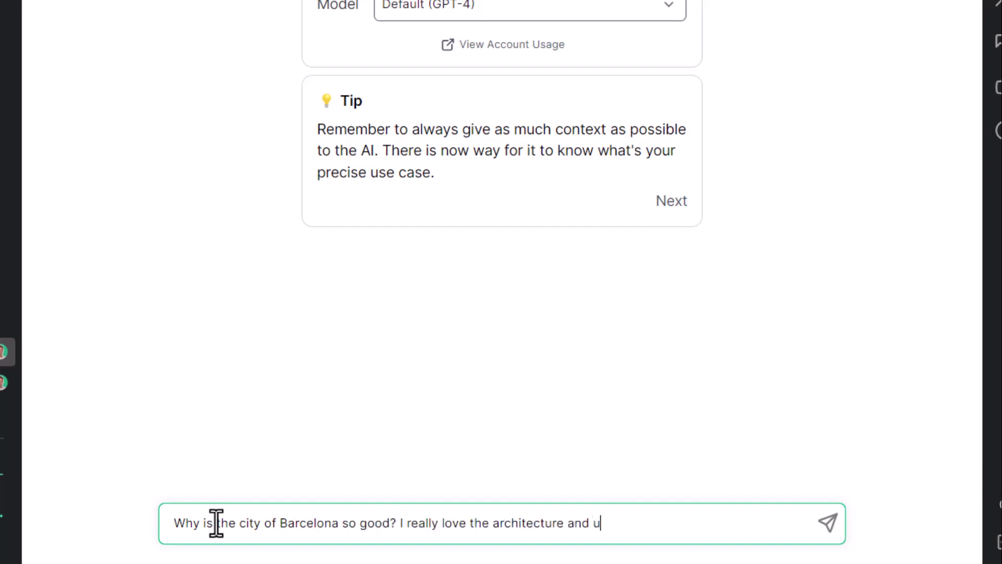
pyautogui.write('rban planning.')
pyautogui.press('Return')
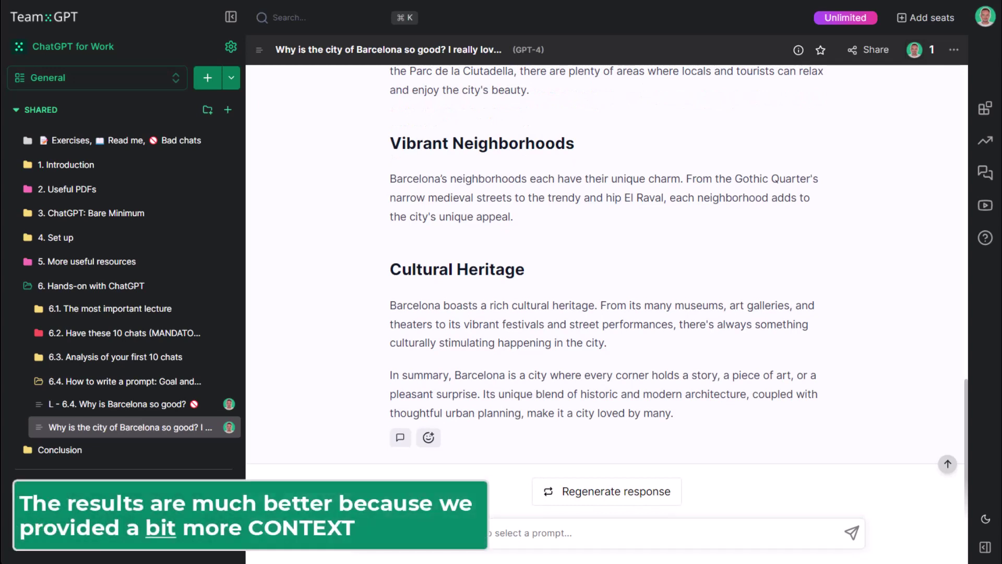
# Retitle the chat 'L - 6.4. Why is the city of Barcelona so good?' and start another chat in 6.4.
pyautogui.click(279, 51)
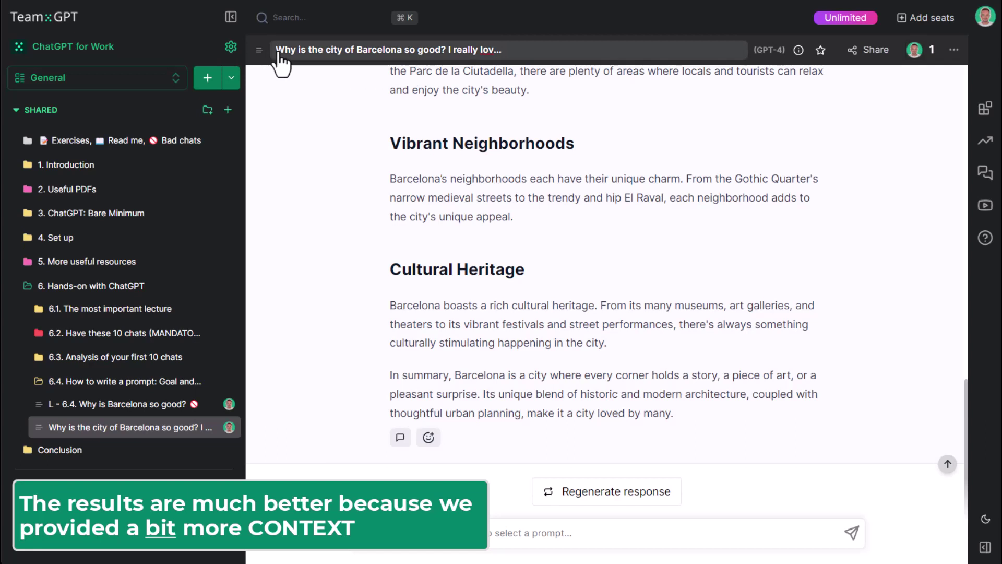
pyautogui.write('L - 6.4.')
pyautogui.press('Return')
pyautogui.moveTo(482, 51); pyautogui.dragTo(609, 57)
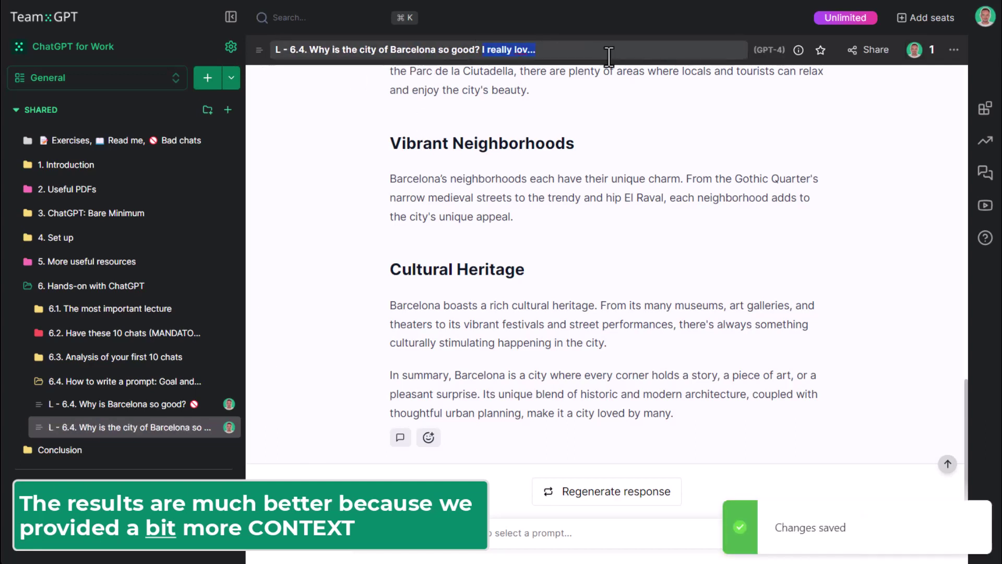
pyautogui.press('BackSpace')
pyautogui.press('Return')
pyautogui.click(225, 386)
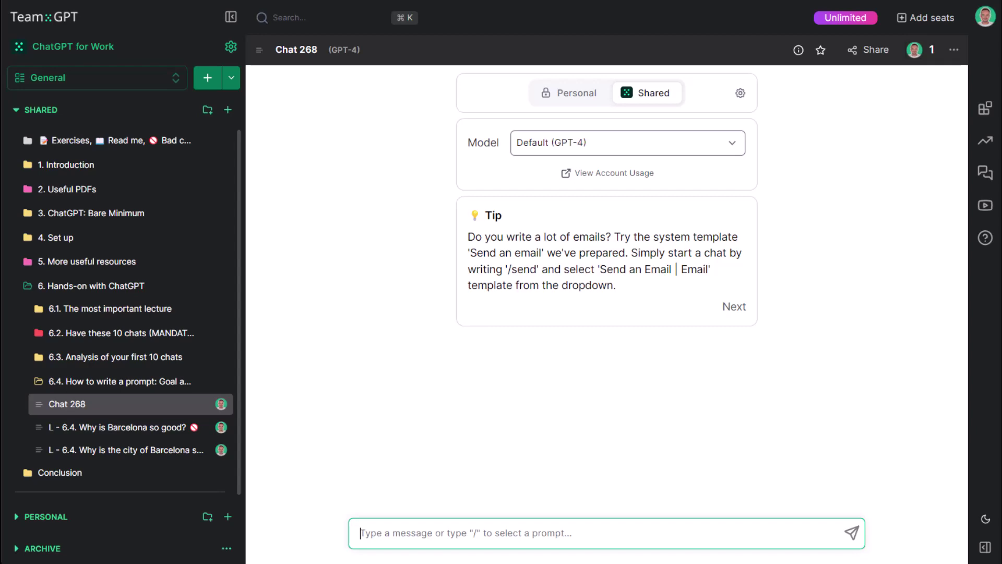
# Send a prompt with a Context section about loving Barcelona as a tourist and a Goal section asking why it developed so.
pyautogui.write('Context:')
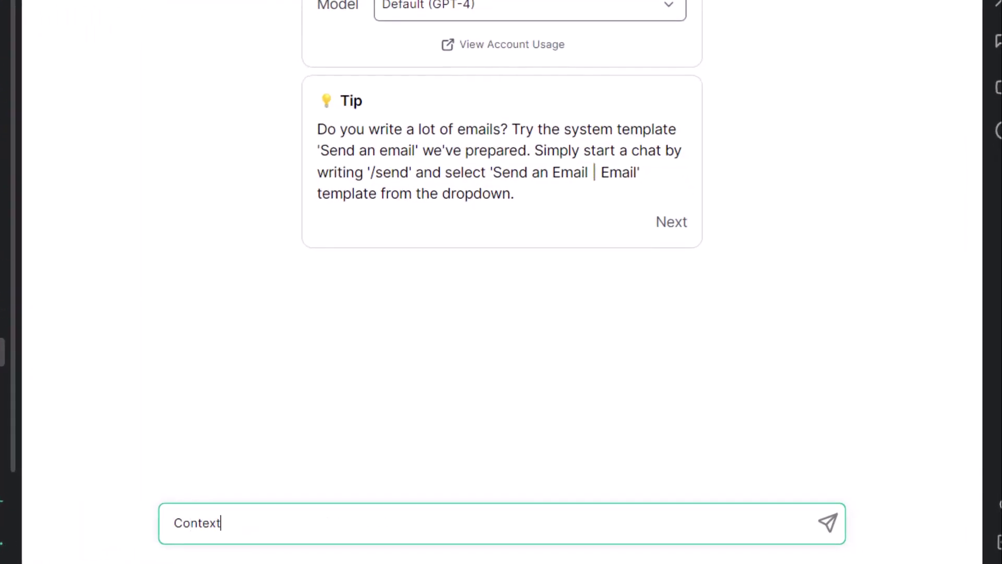
pyautogui.hotkey('shift', 'Return')
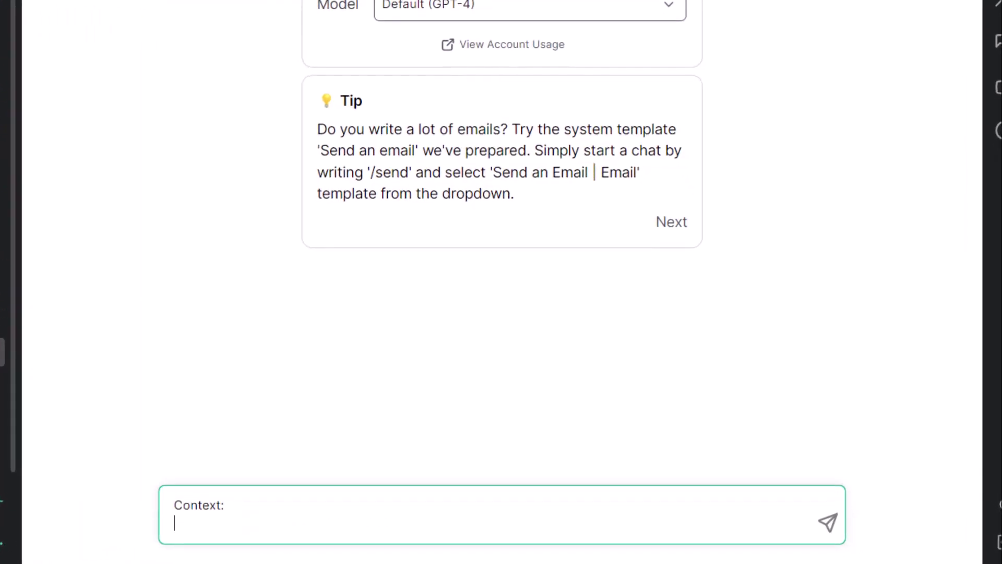
pyautogui.hotkey('shift', 'Return')
pyautogui.write('Goal:')
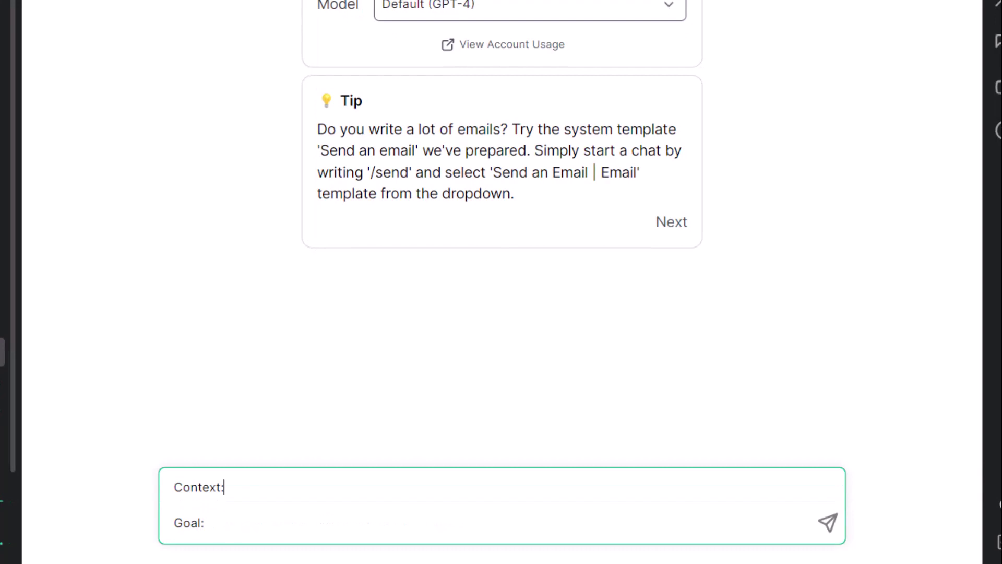
pyautogui.hotkey('shift', 'Return')
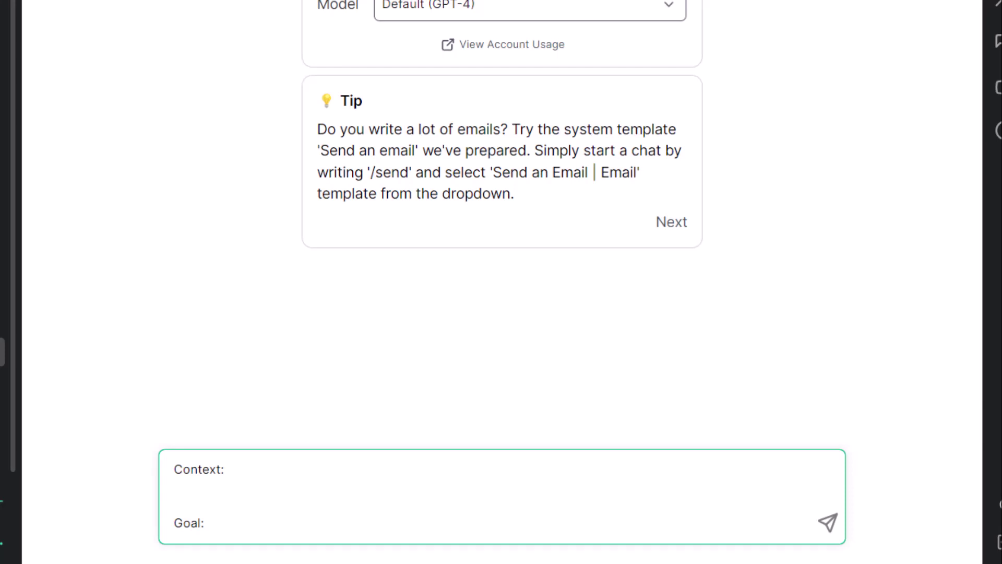
pyautogui.write("I've been to Barcelona several times as a to")
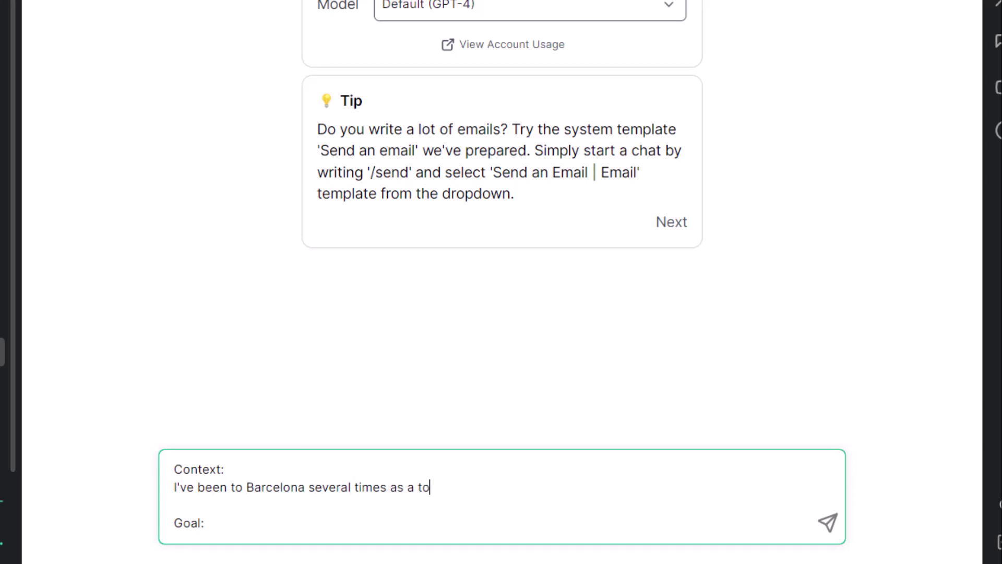
pyautogui.write('urist. I absolutely loved the archit')
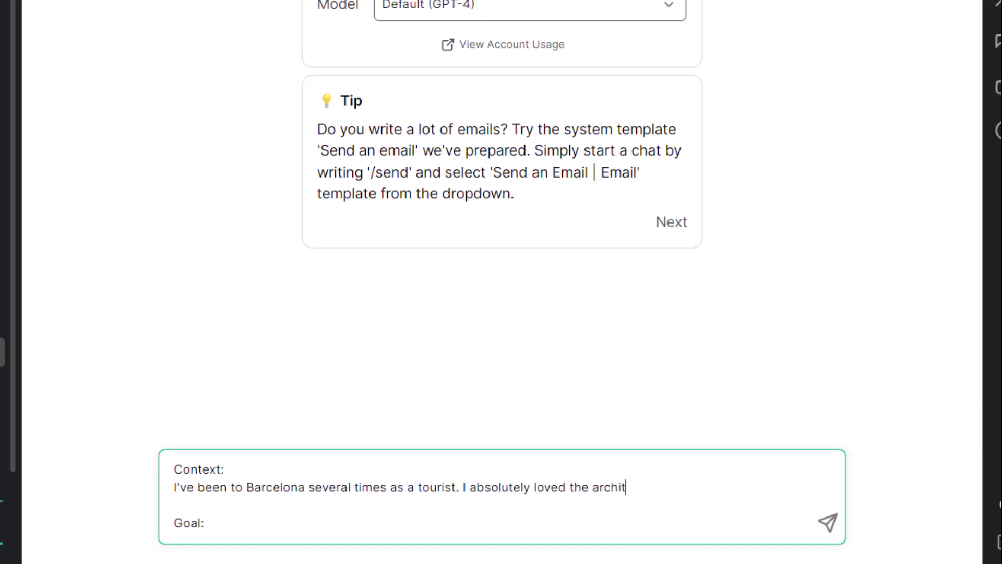
pyautogui.write('ecture, urban planning, beaches')
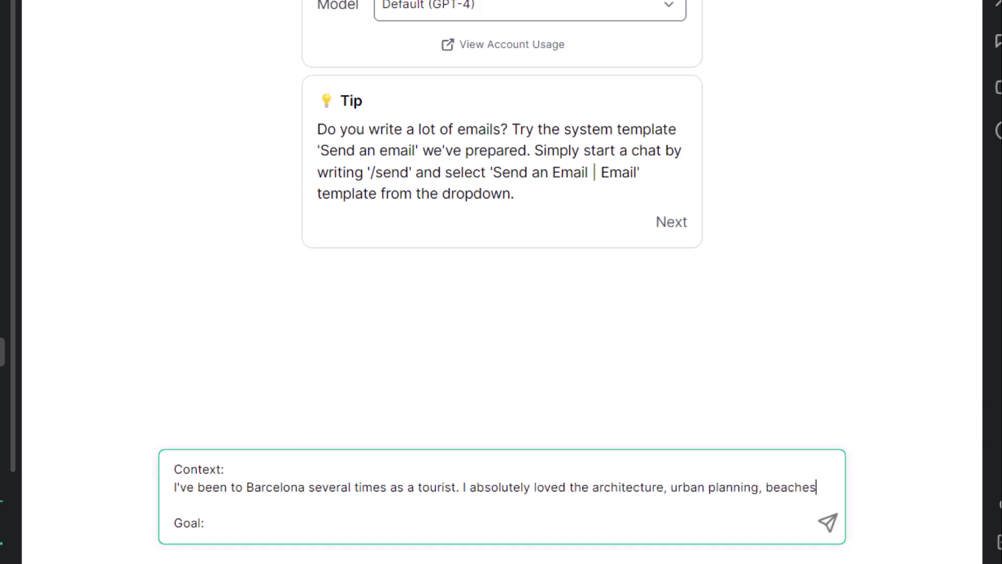
pyautogui.write(', people, and the overall vibe.')
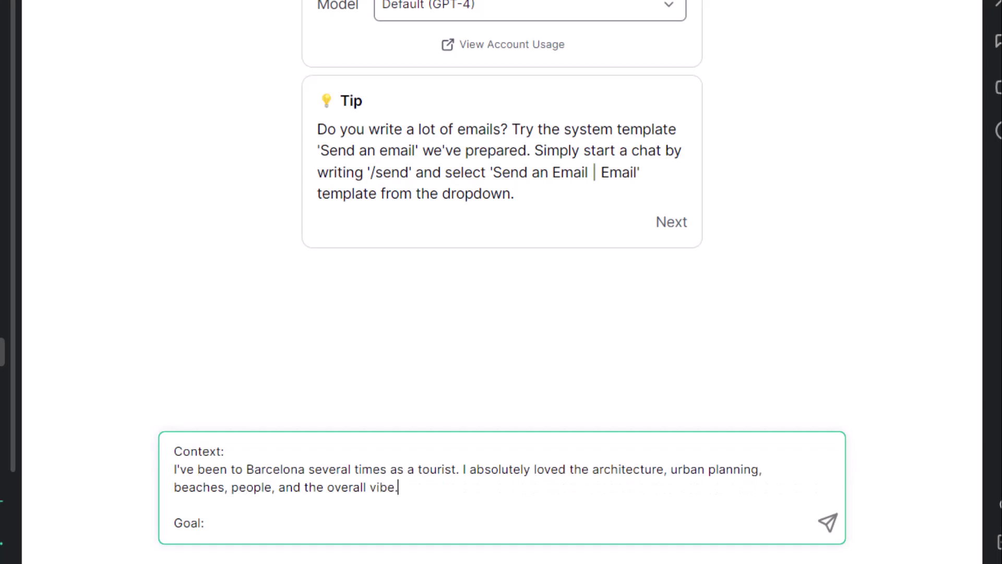
pyautogui.write(' Everything about it is absolutely mesmerizing!')
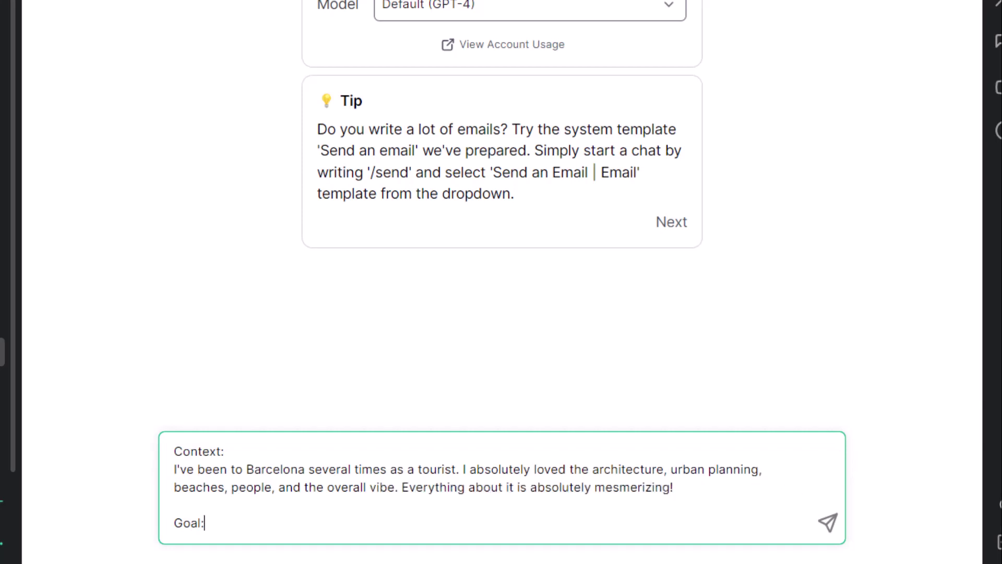
pyautogui.hotkey('shift', 'Return')
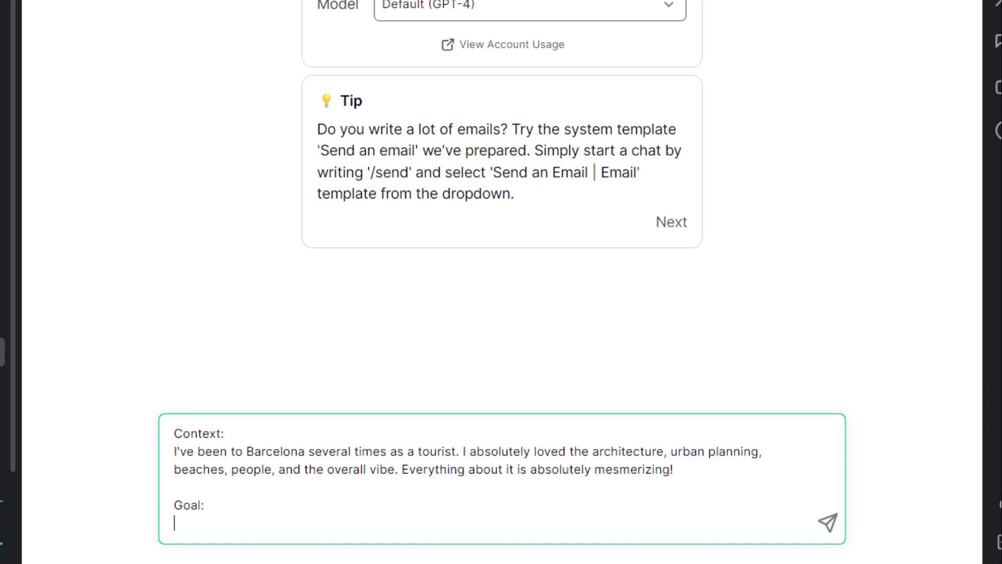
pyautogui.write('I would like to learn a bit more about the reas')
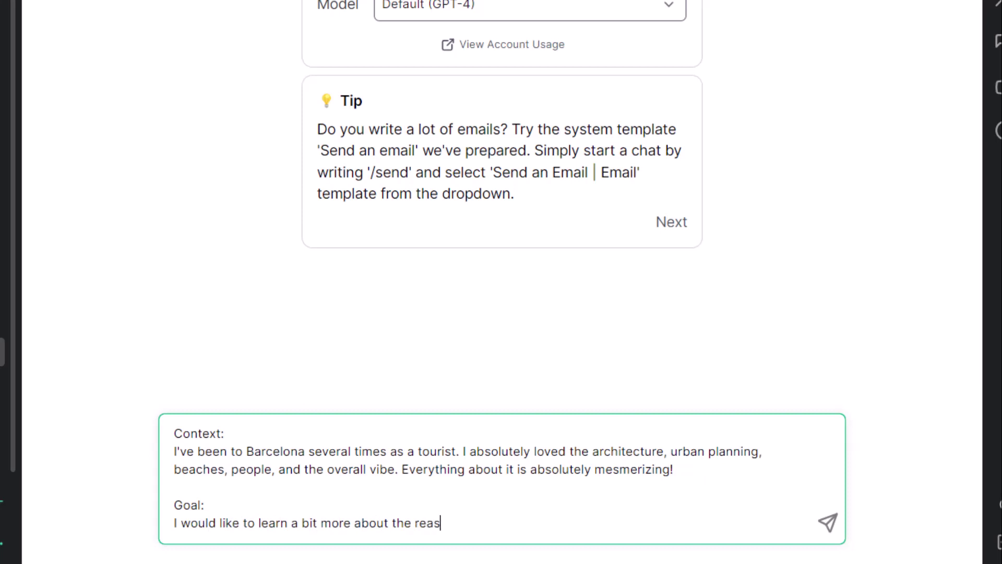
pyautogui.write('ons why Barcelona has develope')
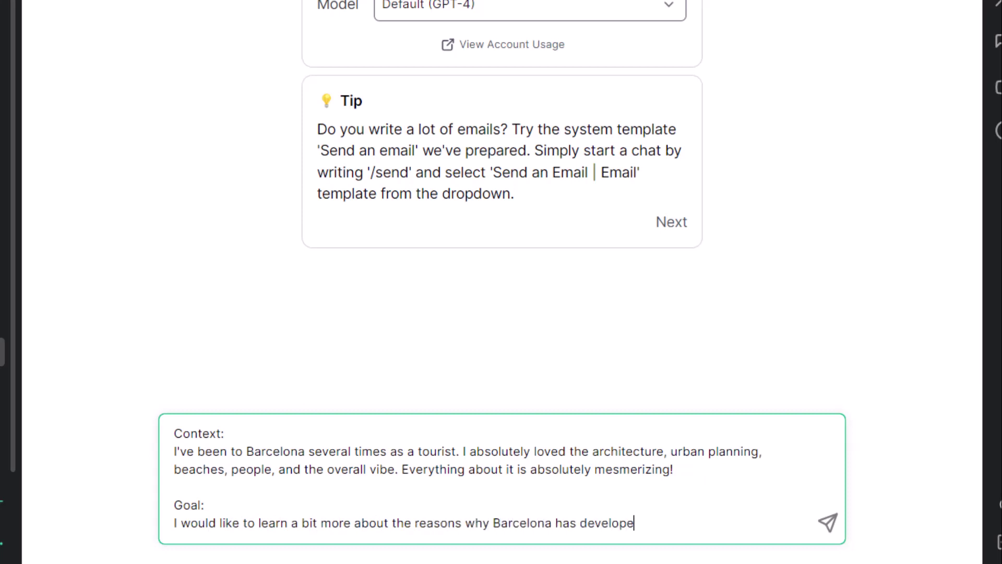
pyautogui.write('d into such an amazing ci')
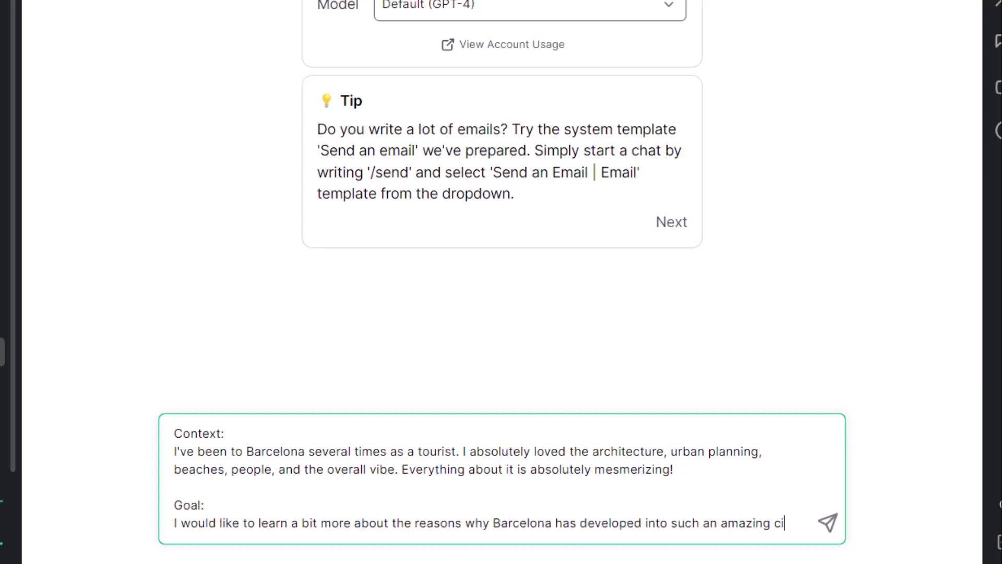
pyautogui.write('ty, as compared to other cities.')
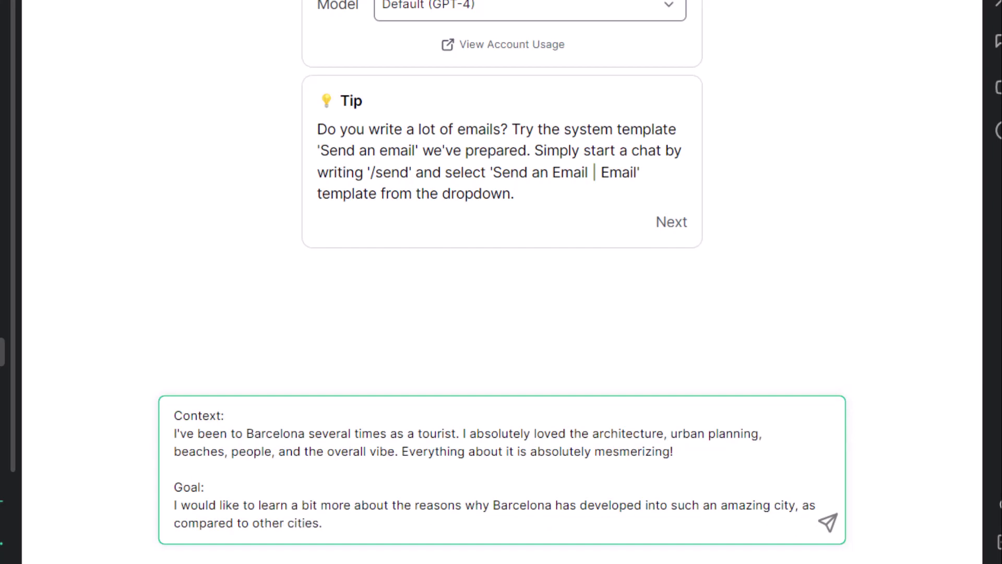
pyautogui.press('Return')
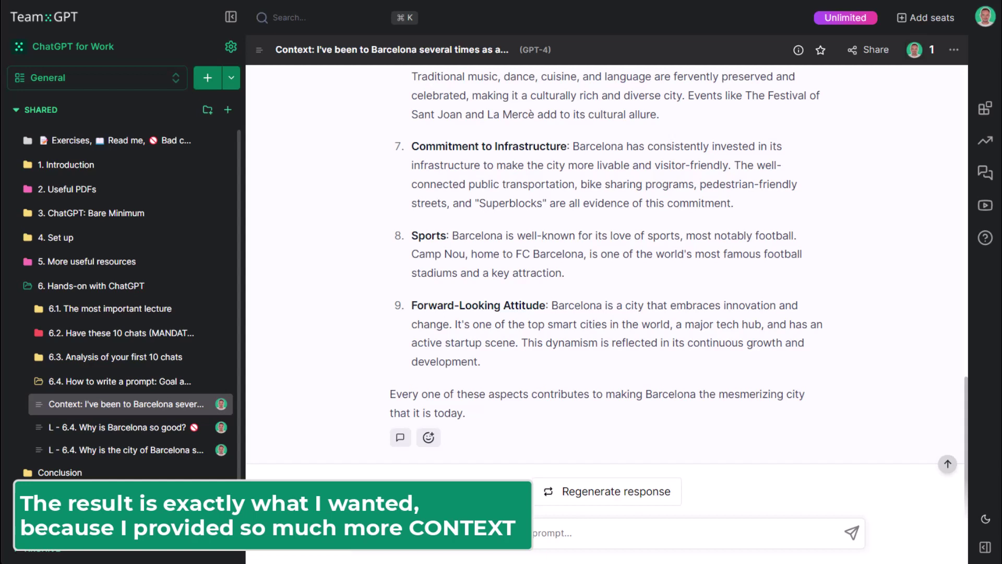
# Prefix the Context chat's title with 'L - 6.4.' and star it as a favorite.
pyautogui.click(281, 51)
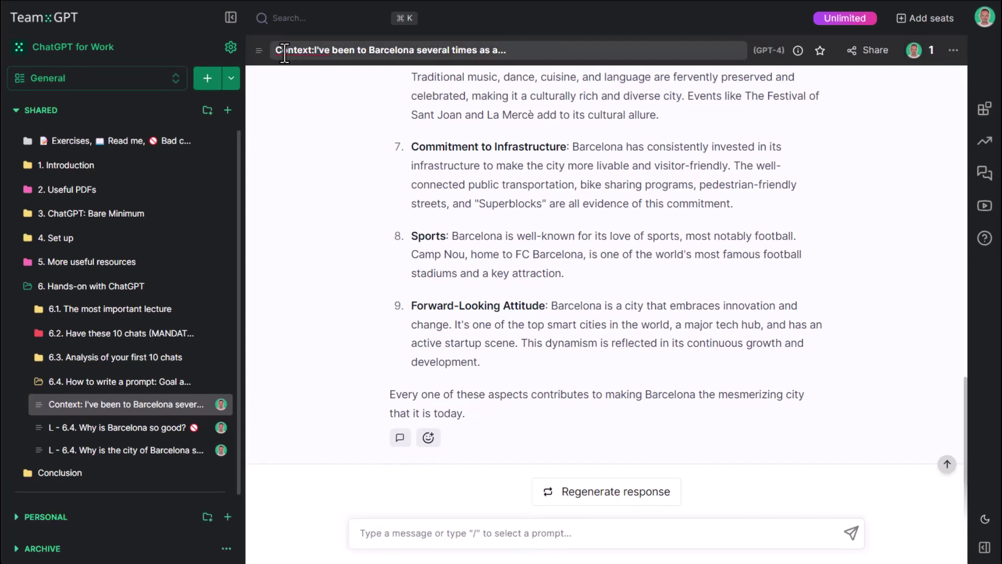
pyautogui.write('L - 6.4.')
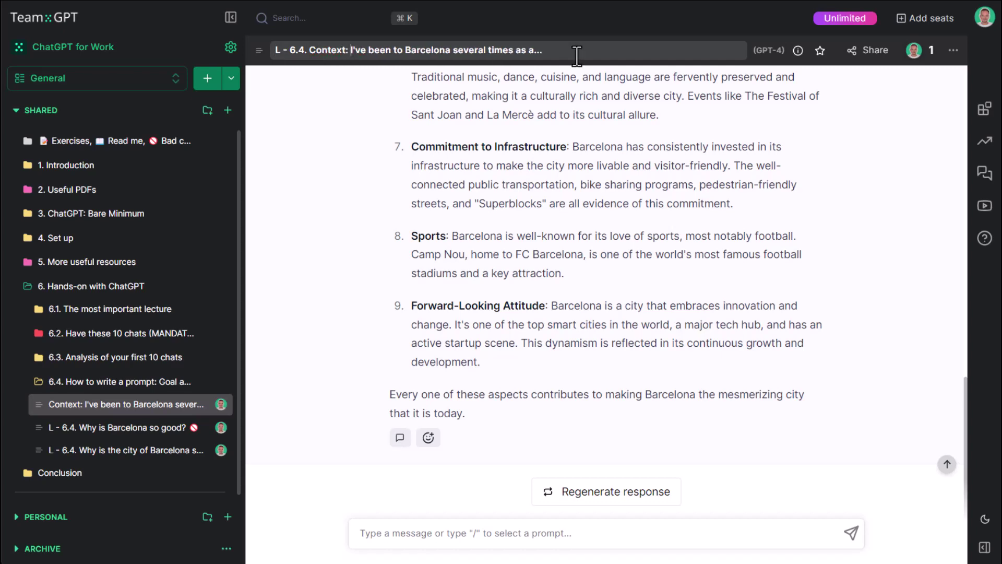
pyautogui.press('Return')
pyautogui.click(822, 53)
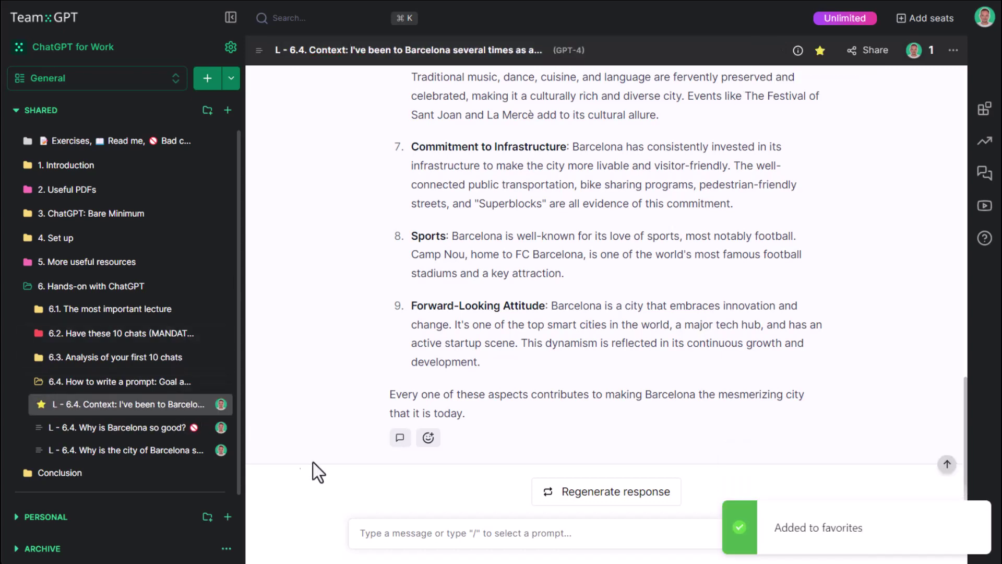